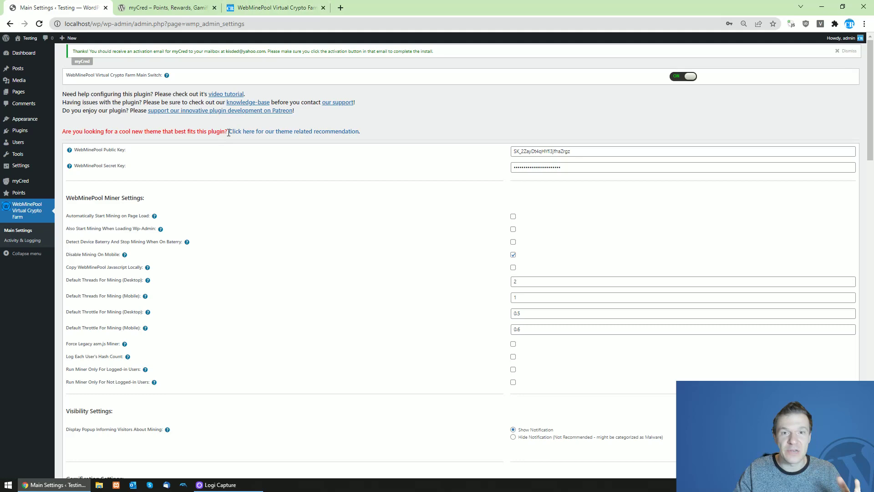
Open the Testing site's front page in a new tab beside the WebMinePool Main Settings
left_click(273, 8)
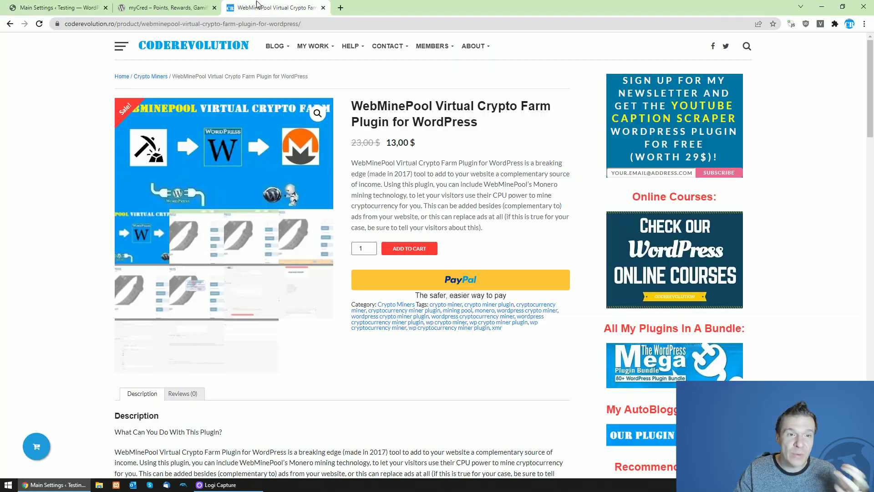
left_click(58, 8)
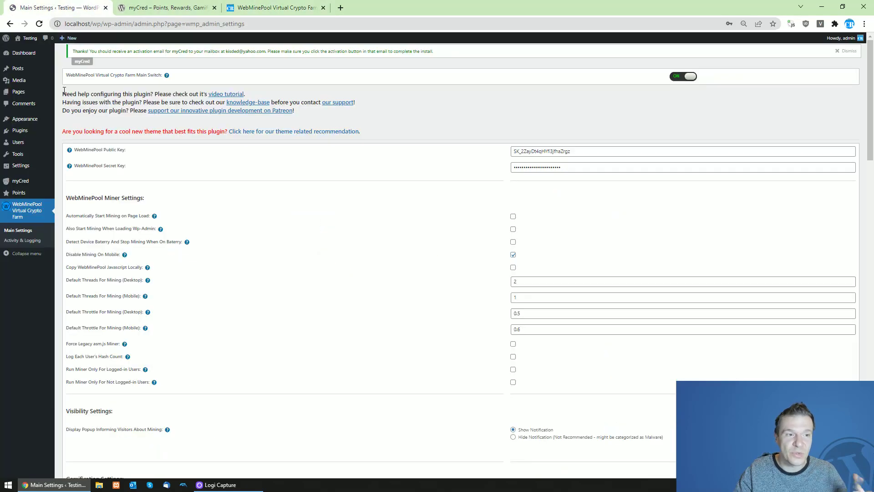
middle_click(29, 47)
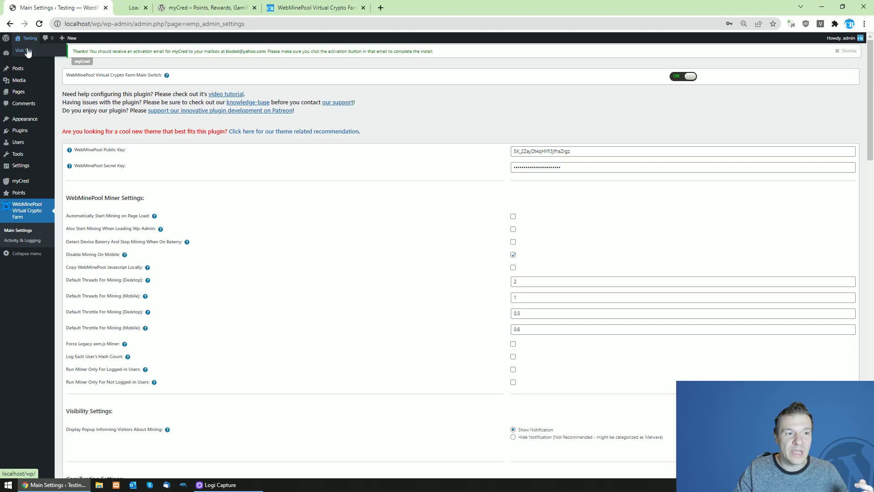
left_click(136, 8)
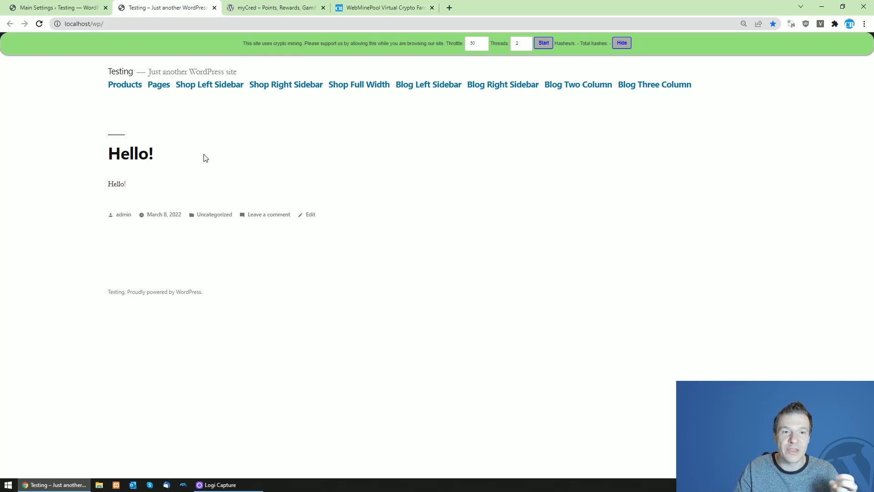
Return to the WebMinePool settings and highlight the Gamification Settings heading
left_click(62, 8)
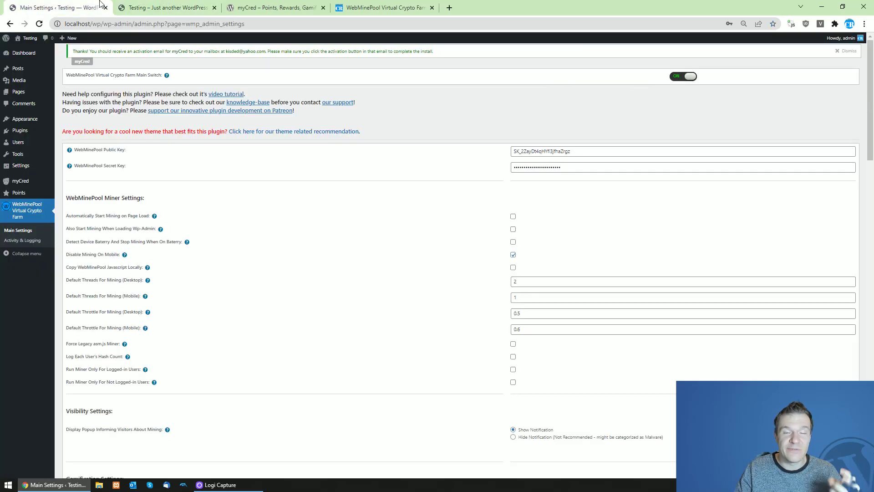
scroll(113, 273, "down", 4)
scroll(96, 256, "down", 4)
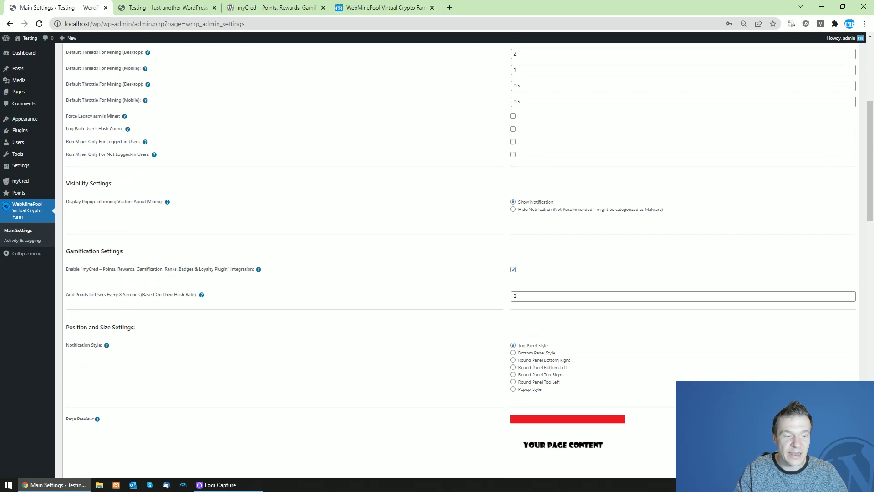
mouse_move(67, 251)
left_mouse_down()
mouse_move(123, 250)
mouse_move(89, 269)
mouse_move(226, 268)
left_mouse_up()
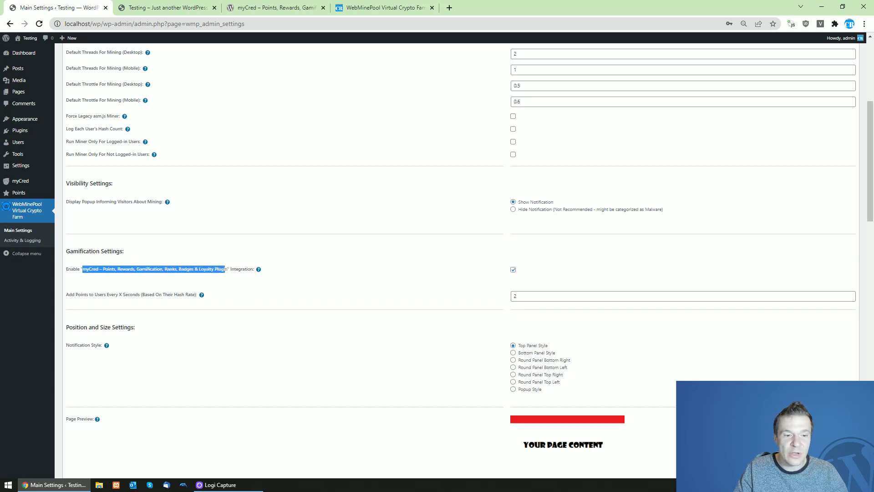
Switch to the myCred WordPress.org page and highlight 'myCred' in its title
left_click(272, 7)
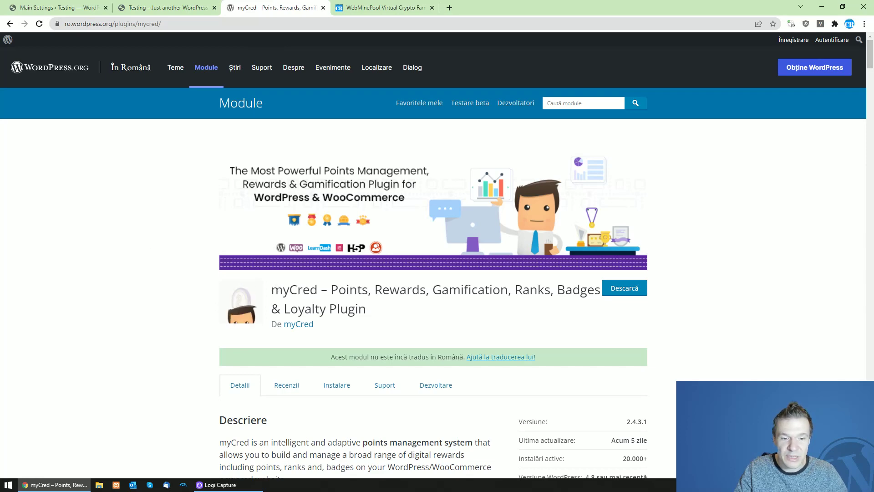
double_click(295, 291)
scroll(174, 340, "down", 1)
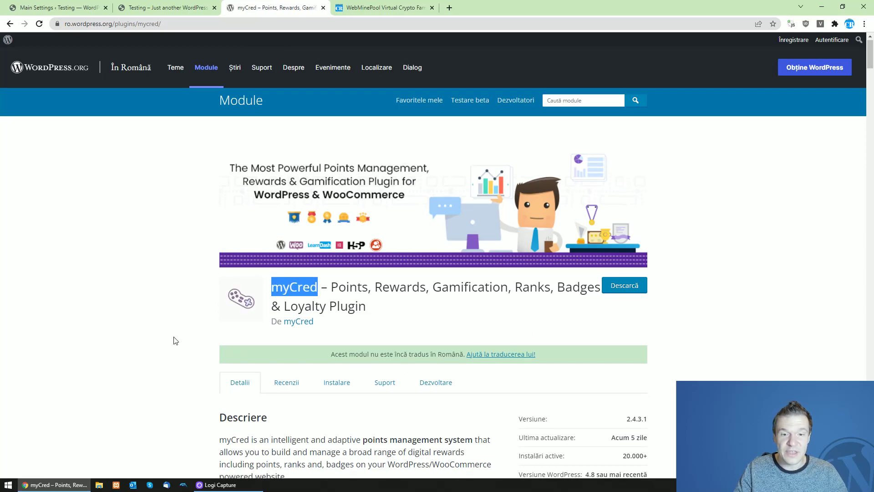
scroll(174, 340, "down", 3)
scroll(124, 343, "down", 3)
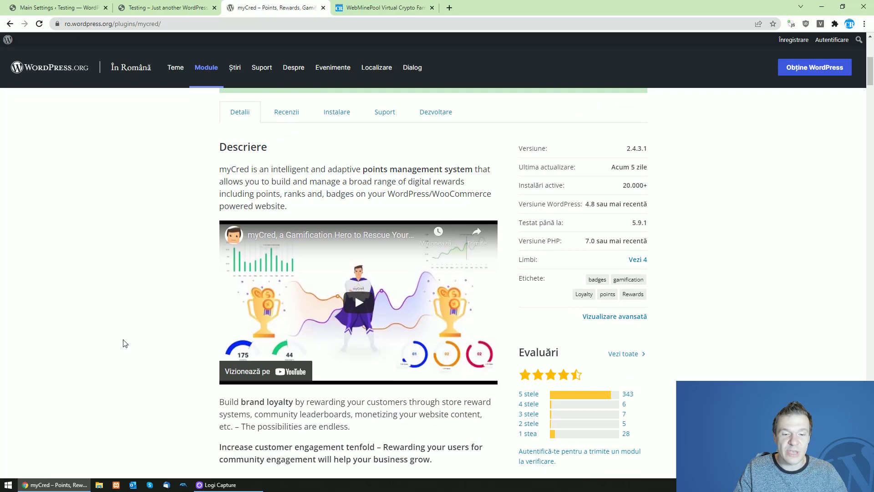
scroll(124, 343, "up", 5)
scroll(124, 343, "up", 3)
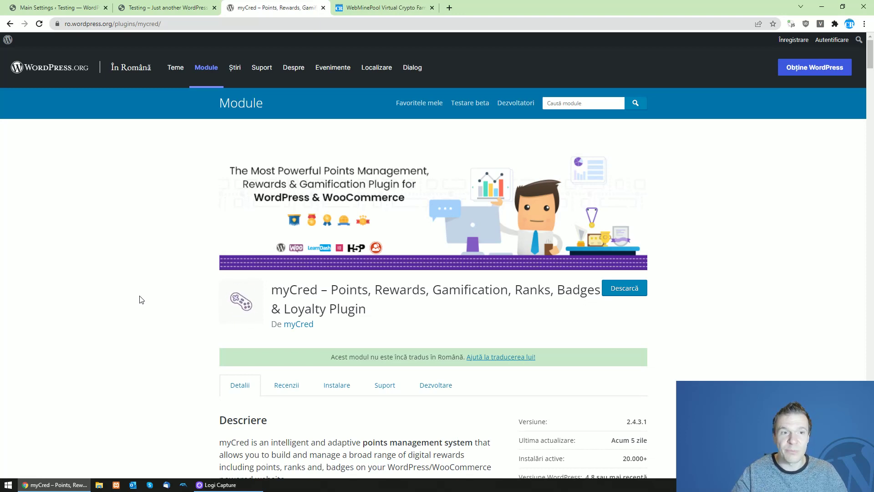
Flip between the front page, myCred page and WebMinePool settings tabs
left_click(168, 8)
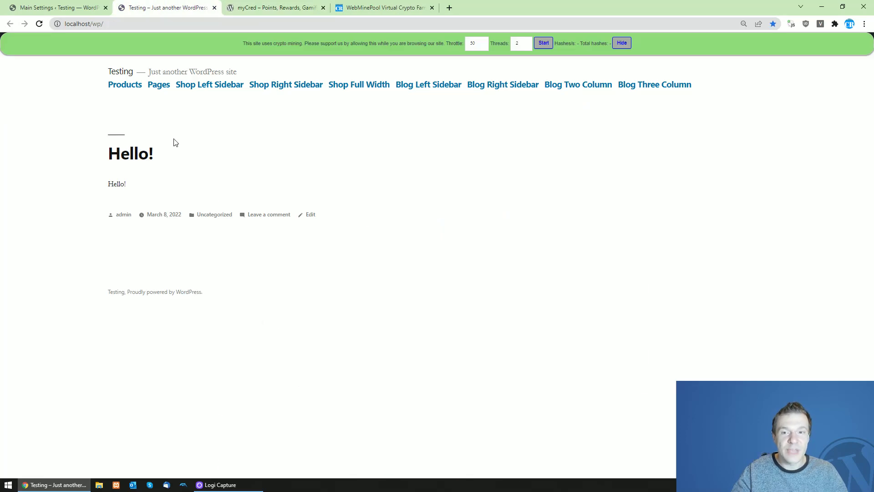
key("ctrl+1")
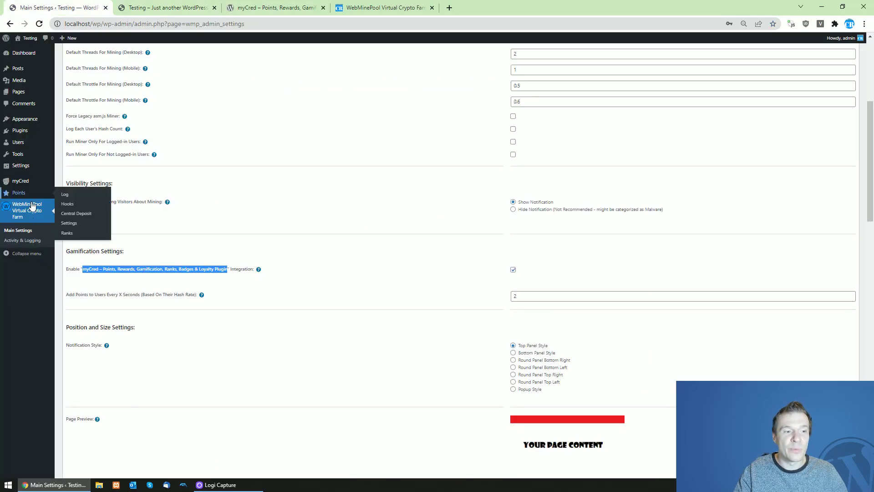
left_click(261, 190)
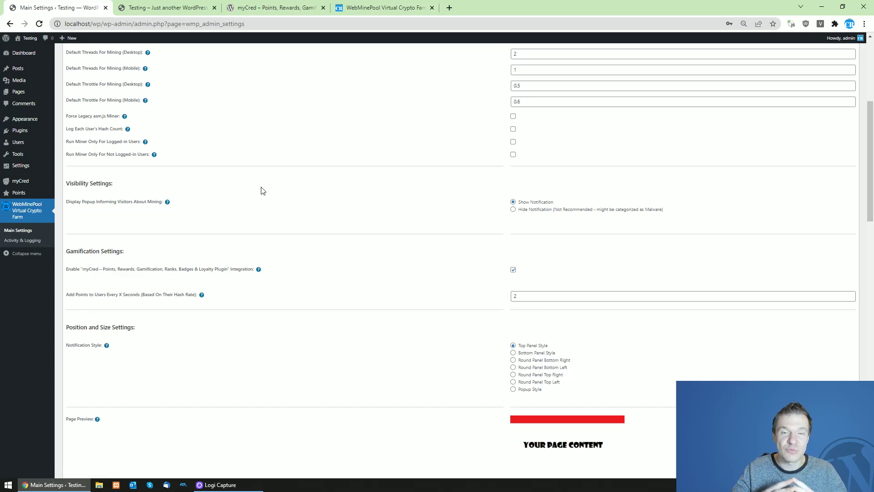
left_click(273, 8)
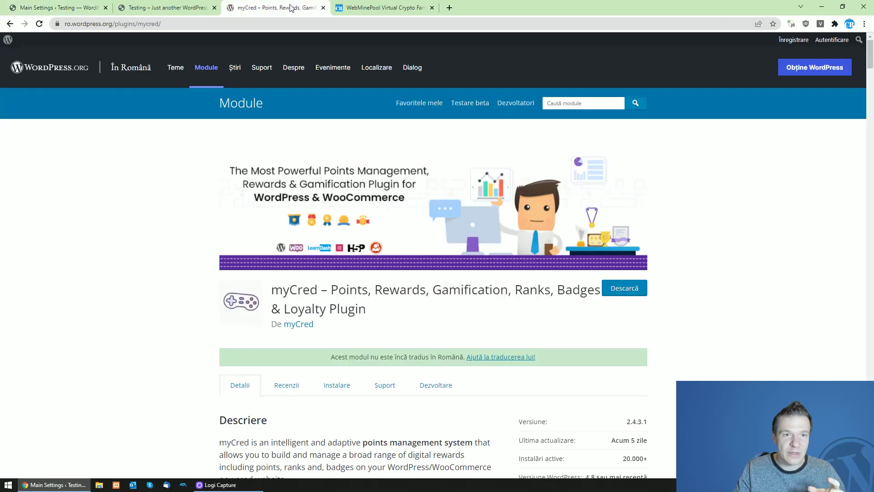
left_click(58, 8)
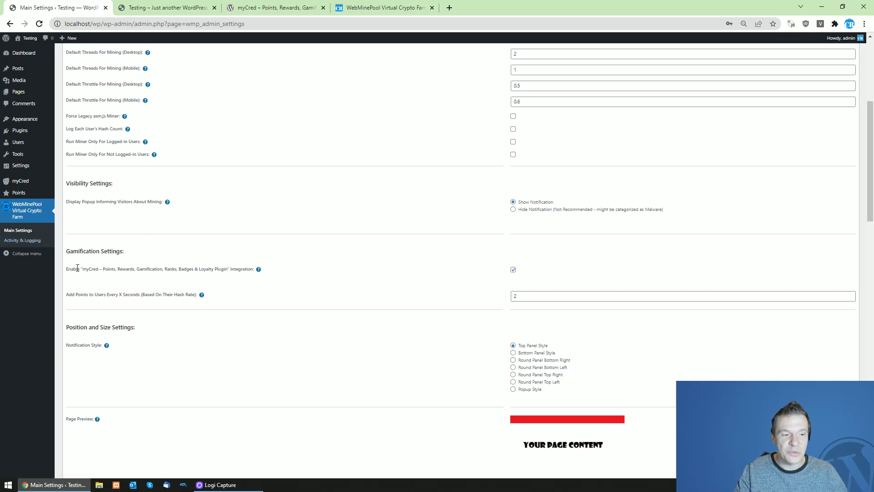
Highlight the myCred integration option and the 'X Seconds' interval label
left_click_drag(81, 268, 233, 269)
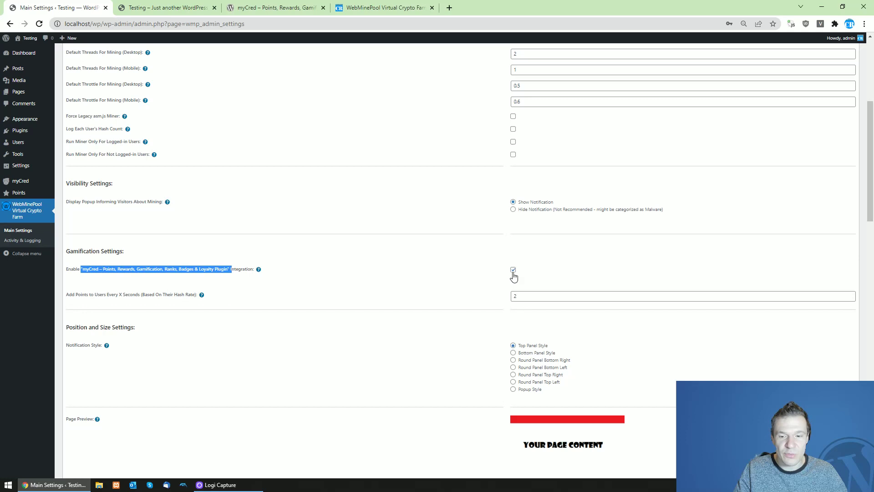
left_click_drag(77, 295, 125, 294)
left_click(121, 295)
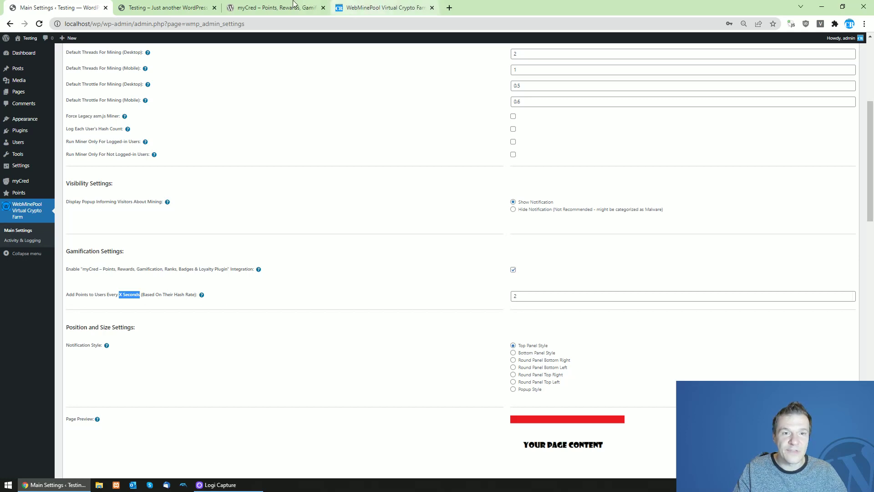
Enter 60 in the 'Add Points to Users Every X Seconds' field, replacing 2
left_click(168, 7)
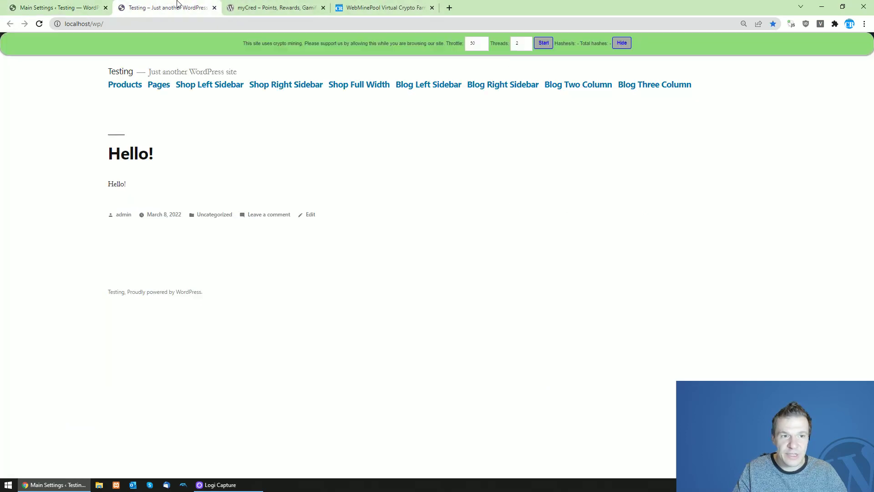
left_click(47, 6)
left_click(520, 295)
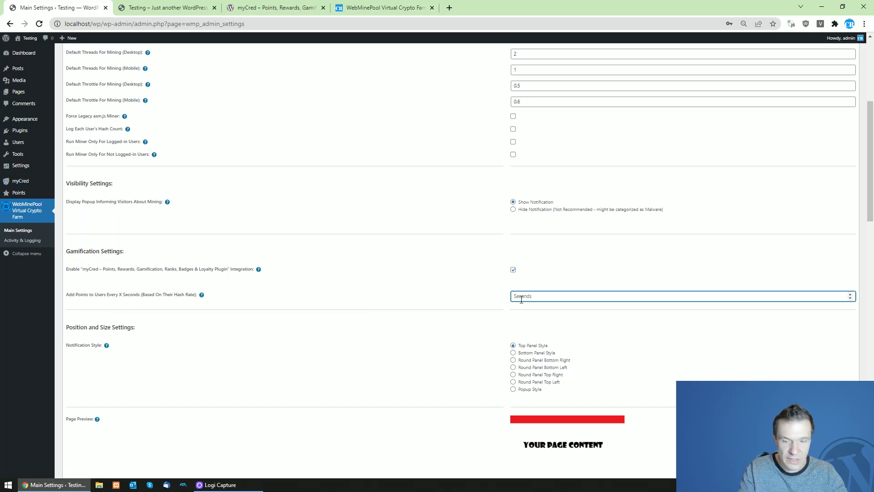
type("60")
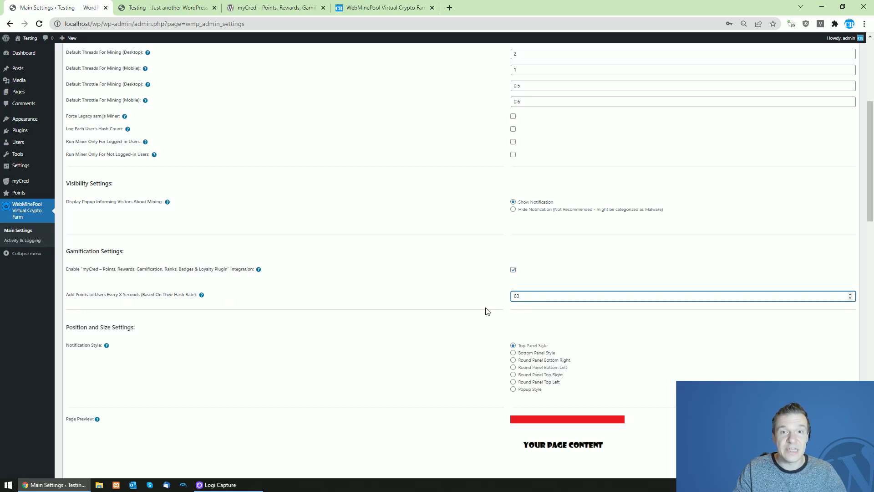
left_click(186, 7)
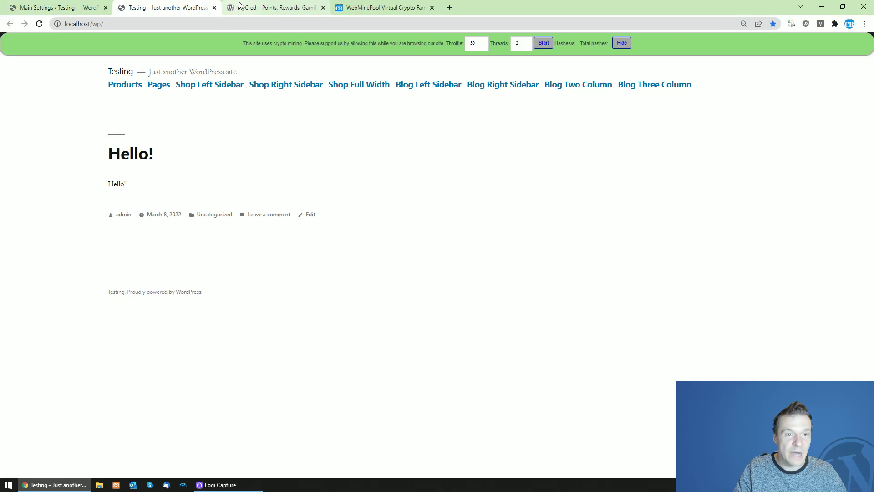
left_click(61, 8)
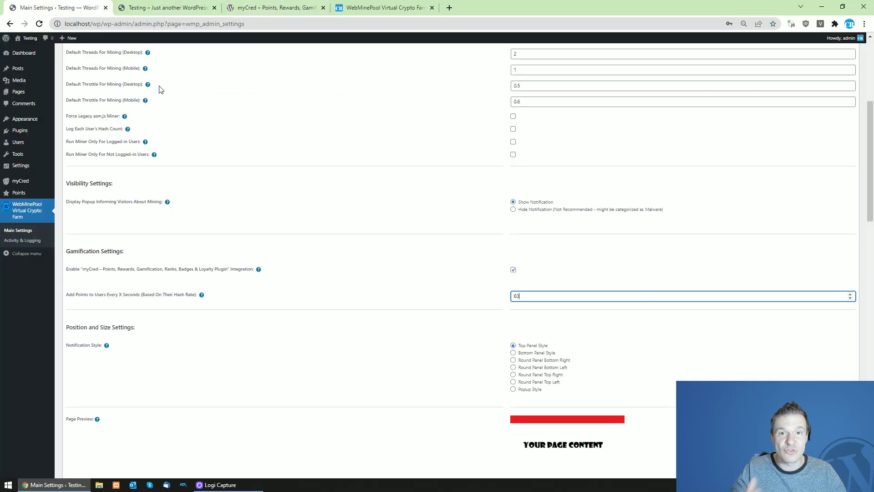
Start mining in the Testing site banner and select the Hashes/s and total hashes values
left_click(177, 7)
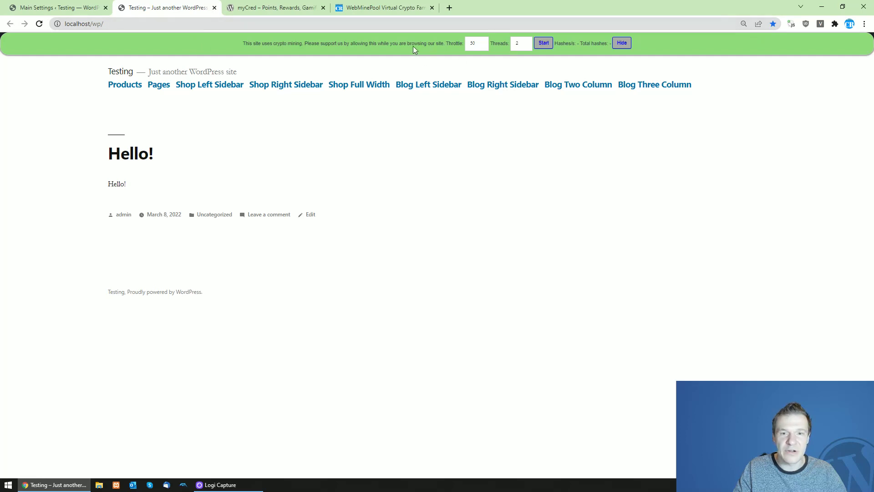
left_click(543, 43)
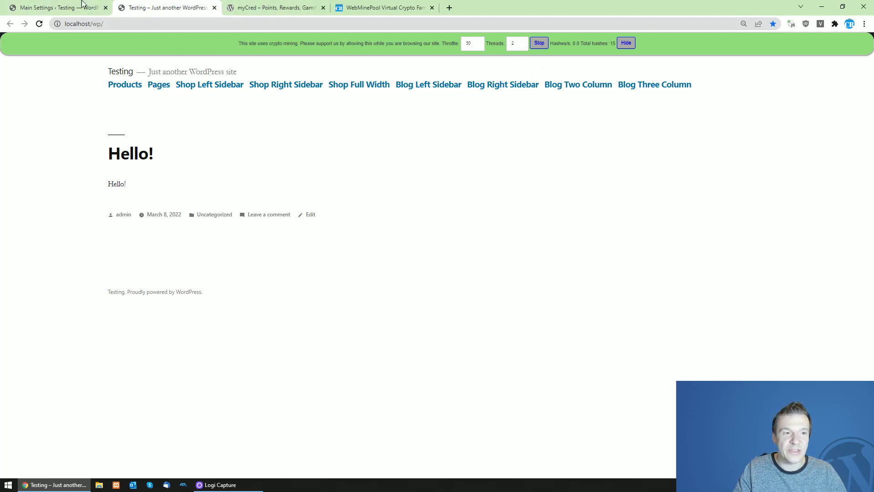
double_click(613, 44)
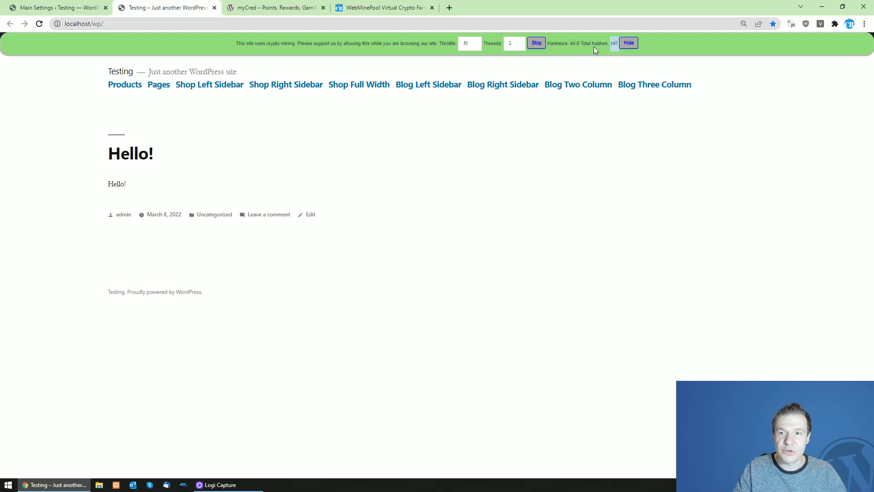
double_click(573, 43)
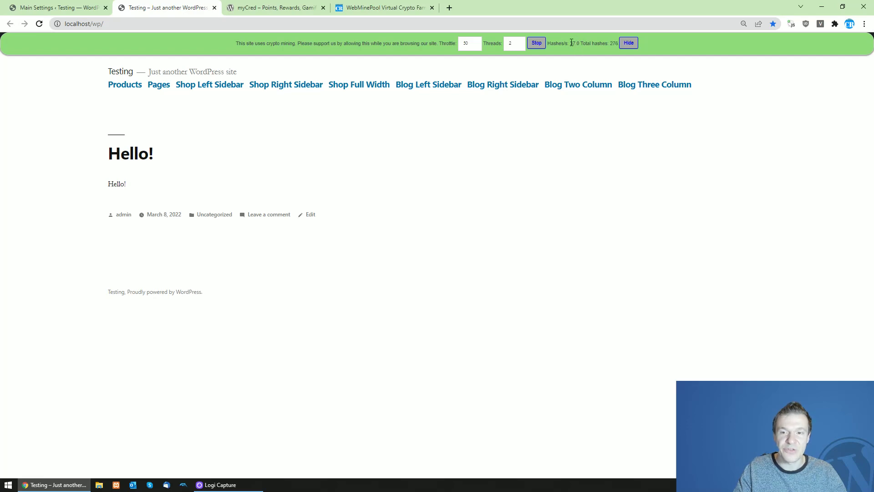
Reload the WebMinePool settings and inspect the points interval field and myCred integration label
left_click(61, 8)
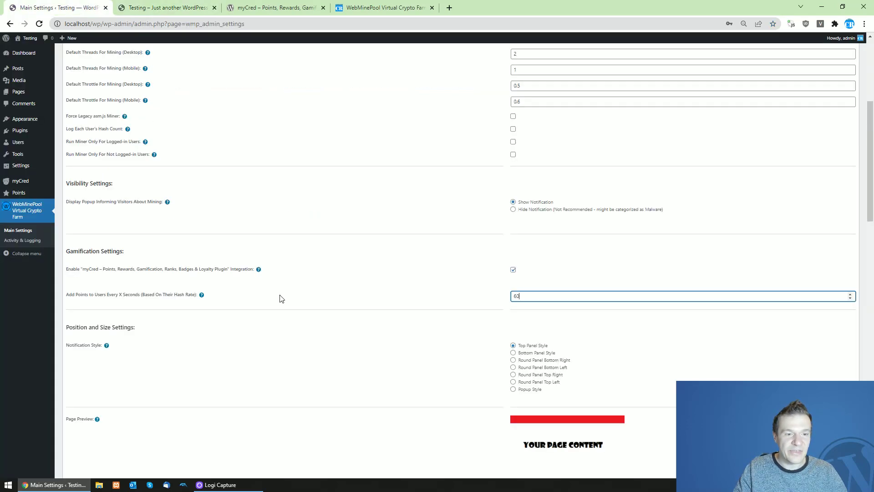
scroll(279, 298, "up", 2)
scroll(464, 308, "down", 2)
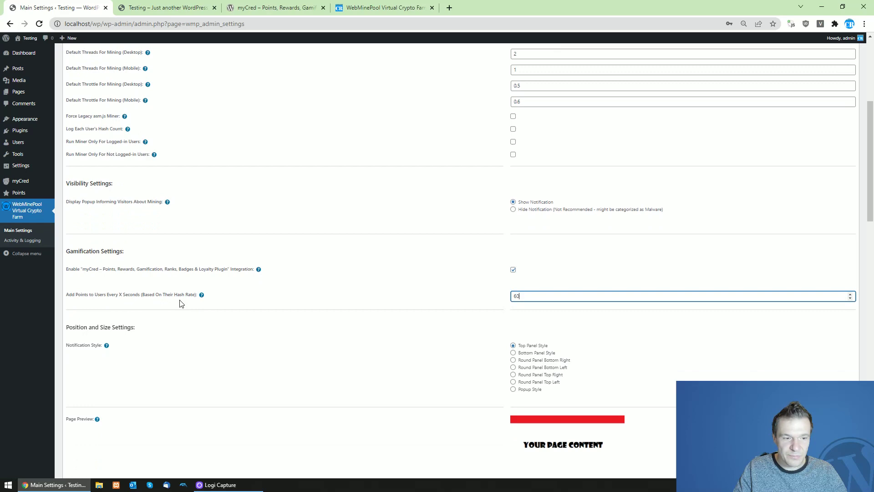
scroll(125, 336, "down", 4)
scroll(126, 375, "down", 4)
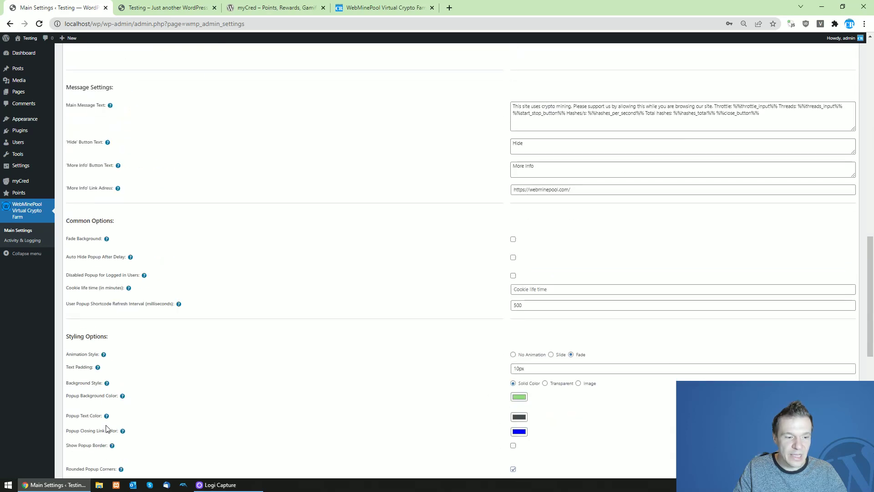
scroll(125, 410, "down", 3)
scroll(125, 415, "up", 4)
scroll(125, 415, "up", 5)
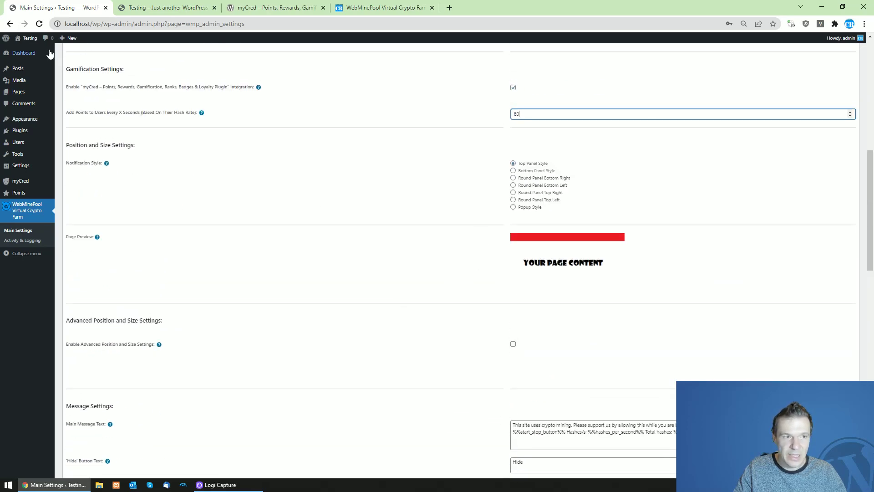
left_click(39, 24)
scroll(402, 322, "down", 4)
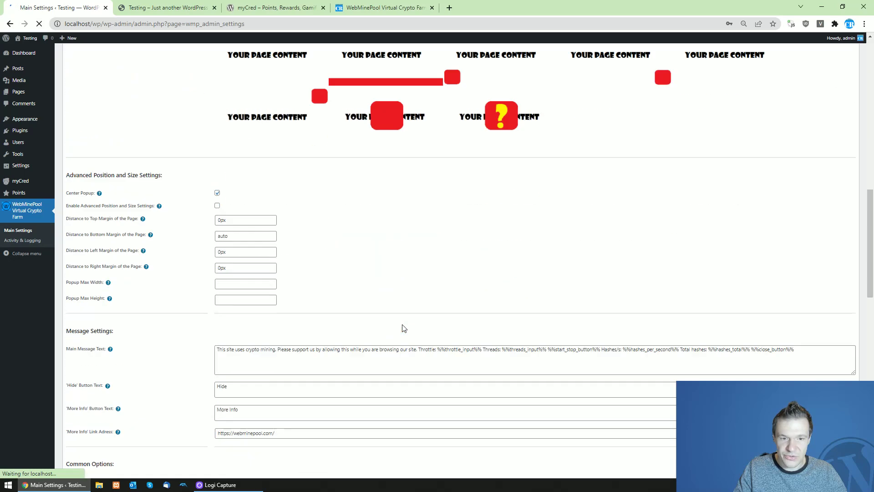
scroll(402, 329, "down", 4)
scroll(410, 307, "down", 3)
scroll(491, 260, "down", 3)
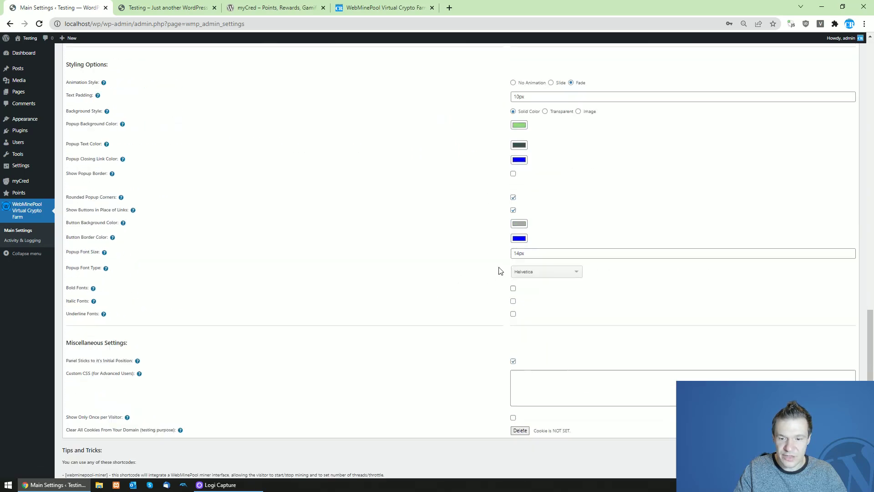
scroll(499, 267, "down", 2)
scroll(491, 307, "up", 7)
scroll(490, 308, "up", 2)
scroll(509, 321, "up", 3)
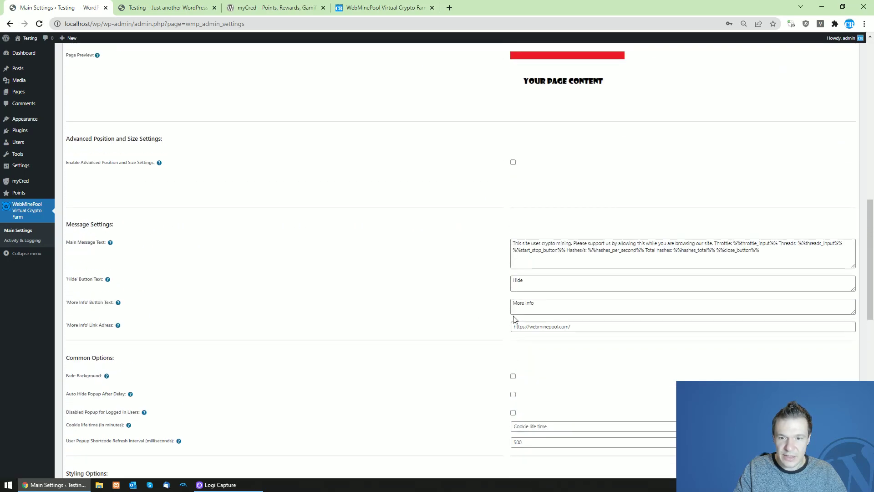
scroll(510, 322, "down", 2)
scroll(509, 321, "down", 3)
scroll(506, 317, "down", 3)
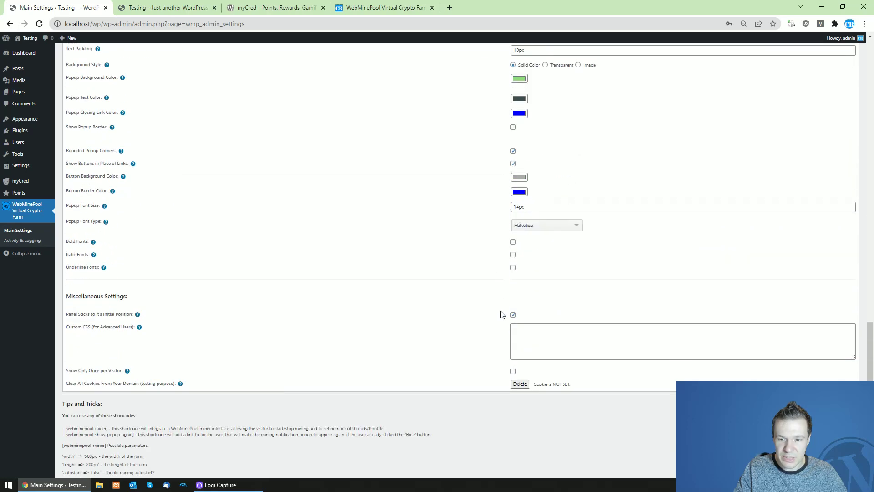
scroll(492, 322, "up", 5)
scroll(489, 333, "up", 3)
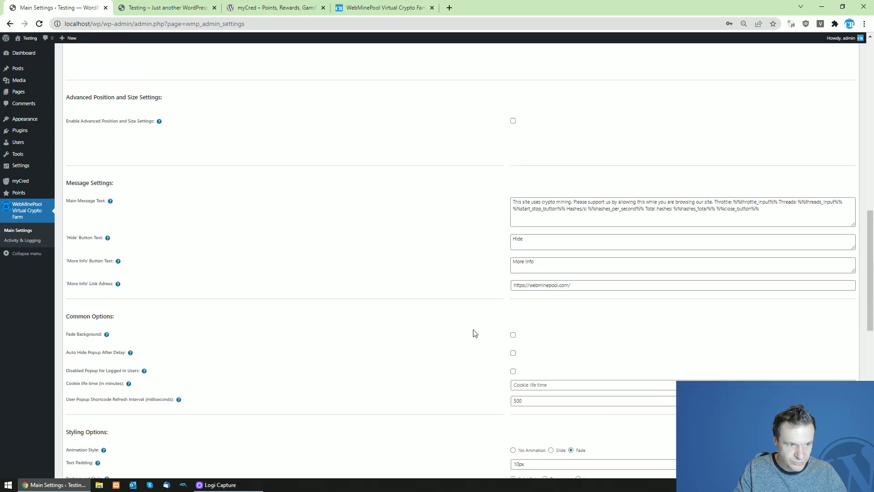
scroll(471, 335, "up", 2)
scroll(470, 336, "up", 3)
left_click(526, 205)
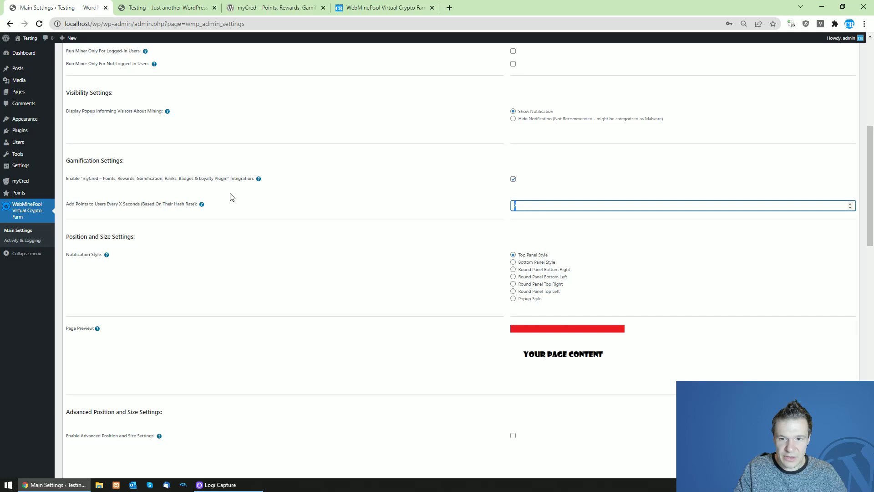
triple_click(92, 177)
double_click(91, 178)
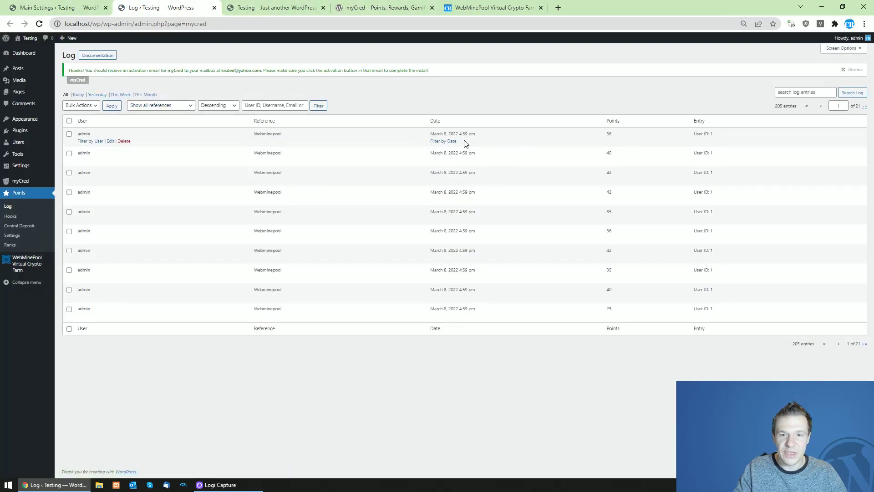
Reload the myCred points log several times to watch new Webminepool entries appear
left_click_drag(444, 134, 470, 134)
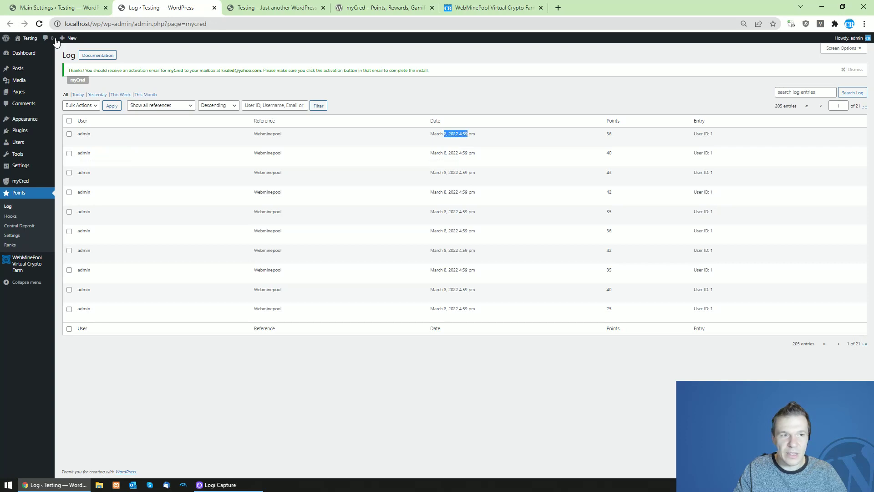
left_click(39, 25)
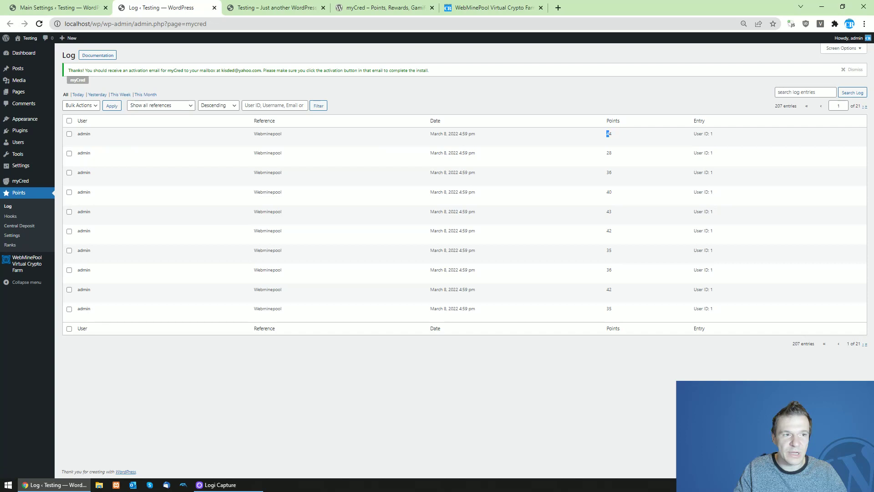
key("F5")
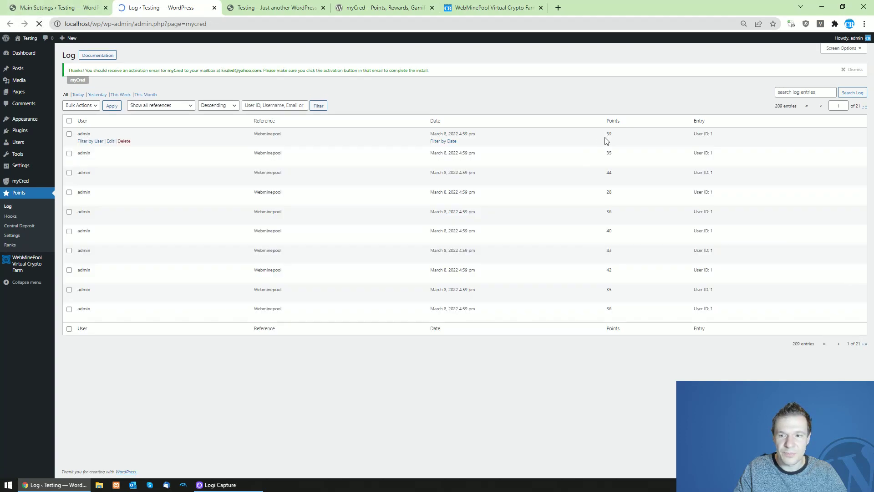
double_click(608, 152)
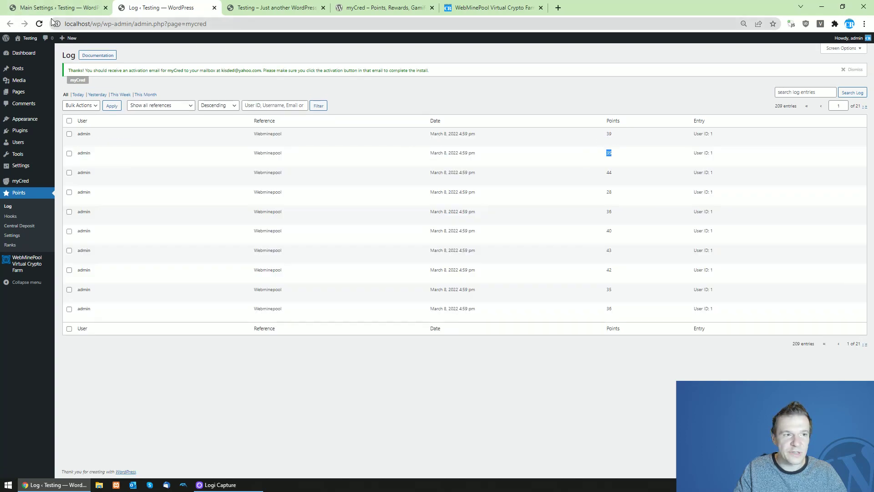
left_click(39, 24)
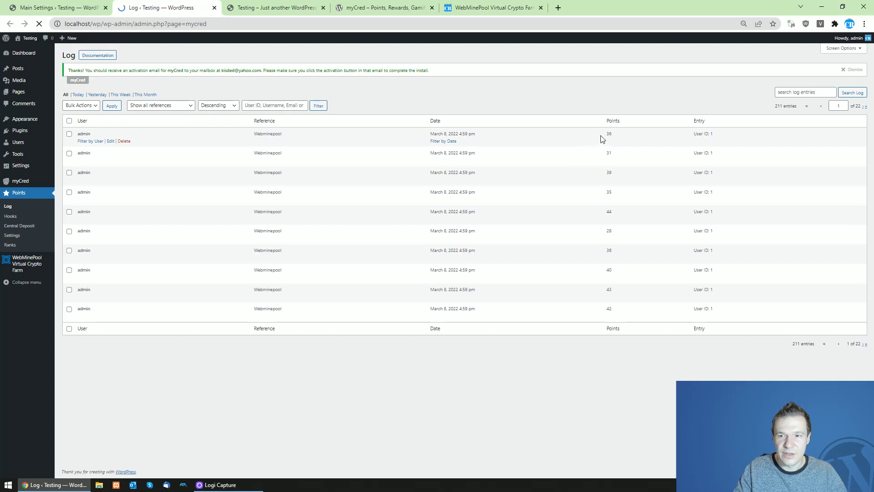
Check the point values of the newest log entries, glancing briefly at the front page
double_click(608, 133)
double_click(608, 152)
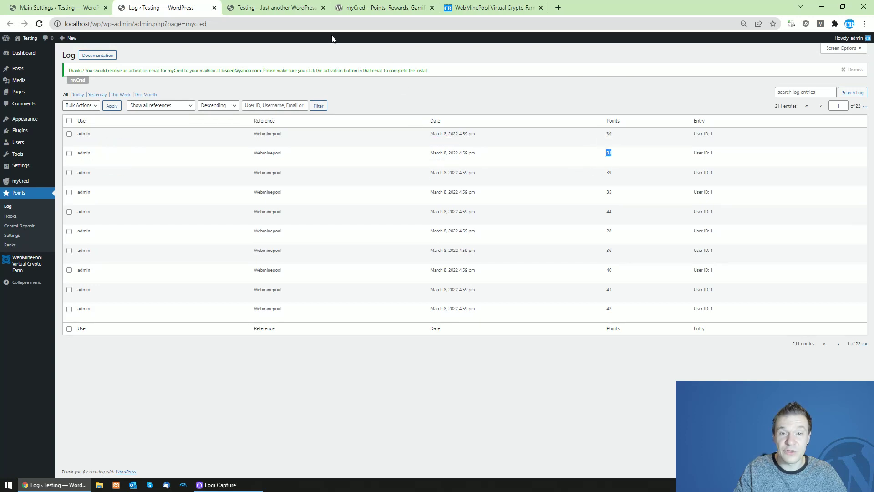
left_click(277, 8)
left_click(162, 8)
Save the WebMinePool settings with the 60-second points interval, then view the front page
left_click(59, 7)
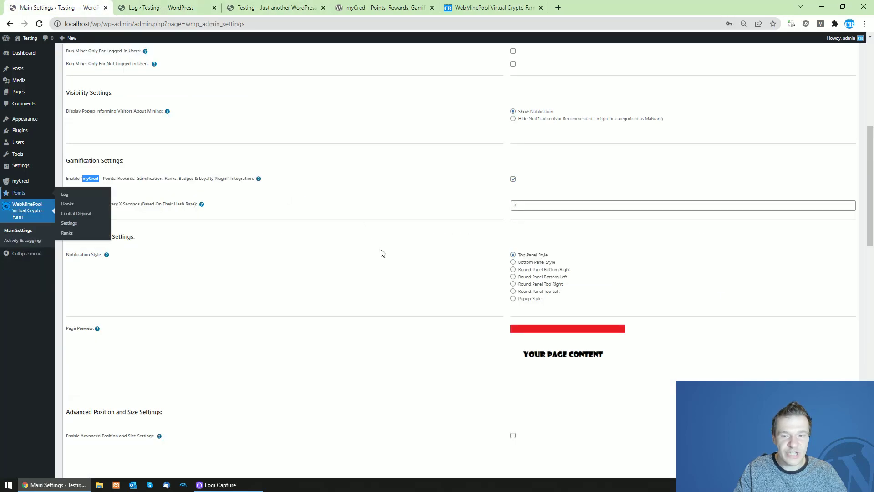
left_click(527, 207)
type("60")
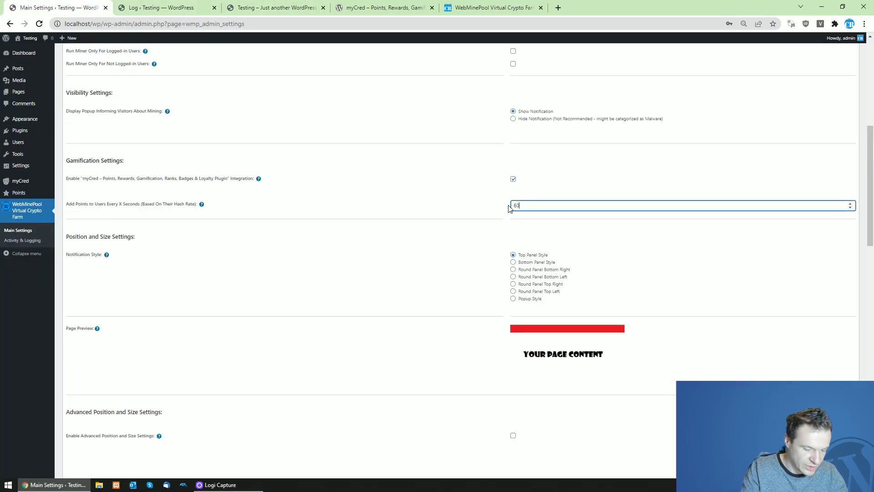
scroll(168, 304, "down", 5)
scroll(119, 351, "down", 5)
scroll(120, 352, "down", 5)
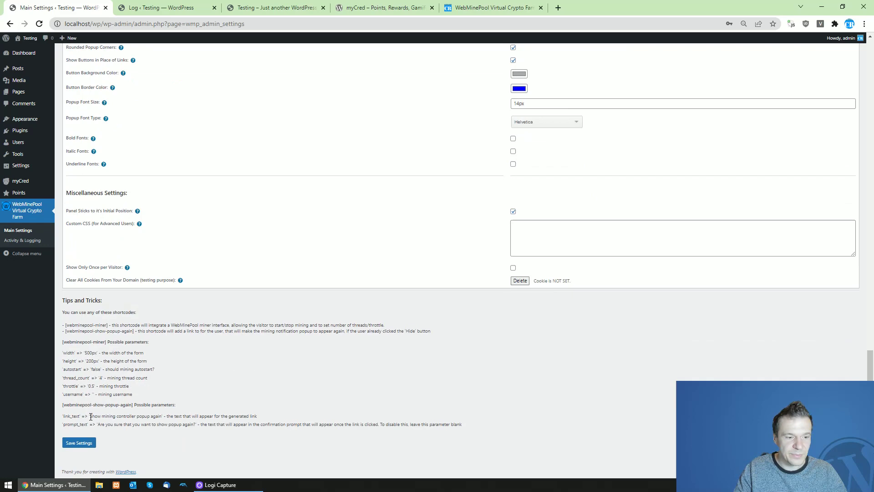
left_click(78, 443)
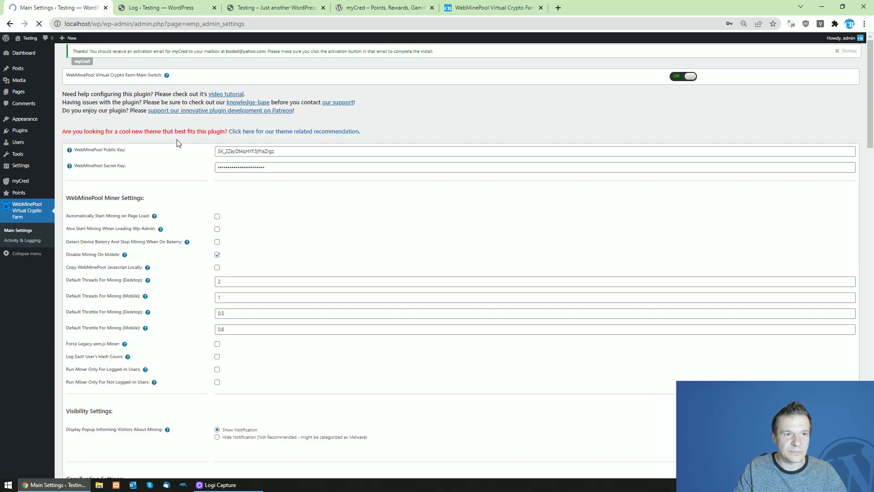
left_click(161, 8)
Stop mining, reload the front page, and start mining again from zero hashes
left_click(271, 8)
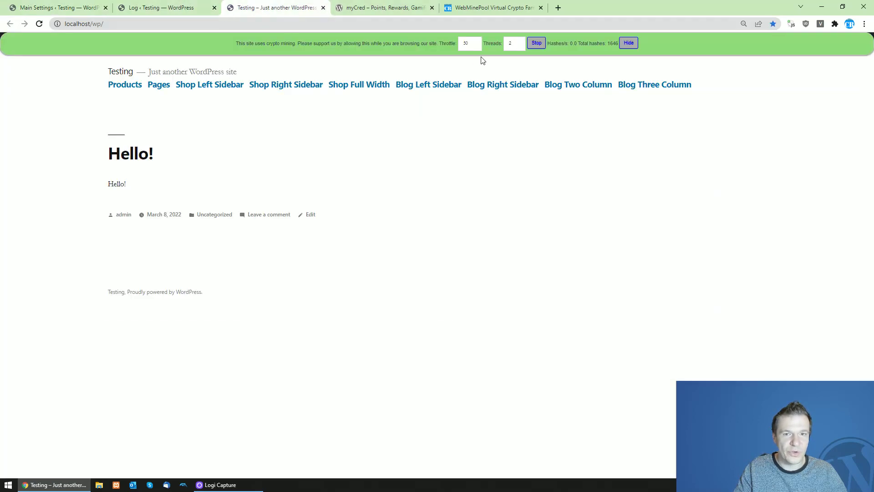
left_click(536, 44)
left_click(40, 24)
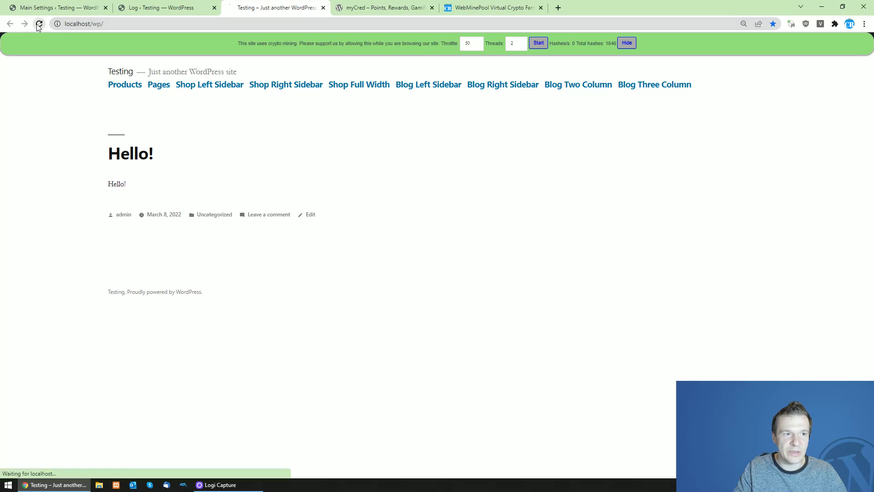
left_click(545, 44)
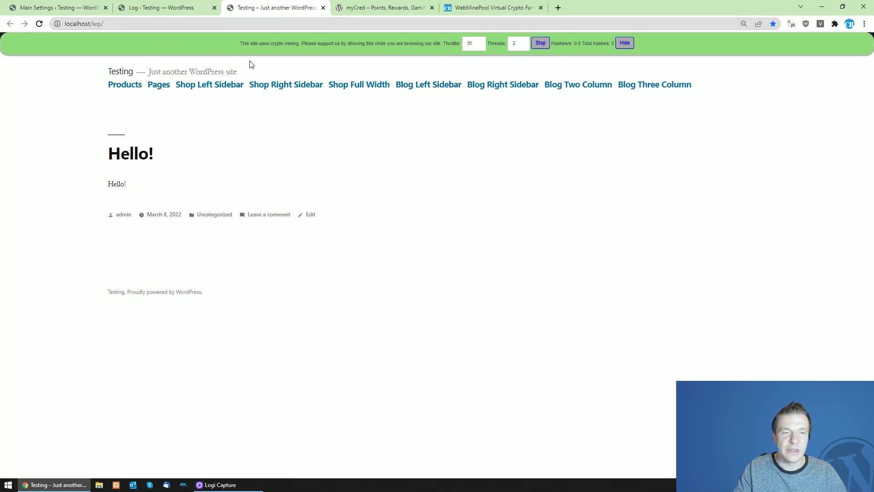
Check the 60-second Add Points interval, then view the myCred log's 215 Webminepool entries
left_click(58, 8)
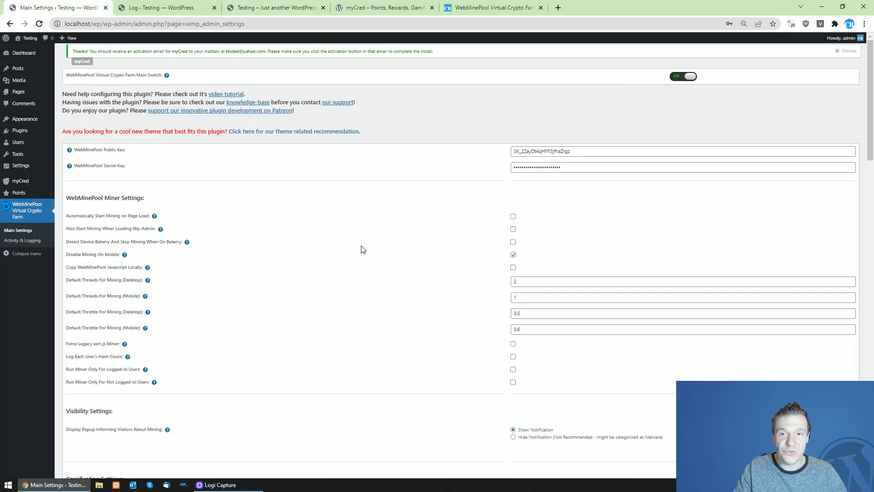
scroll(362, 249, "down", 5)
scroll(505, 226, "down", 3)
double_click(520, 159)
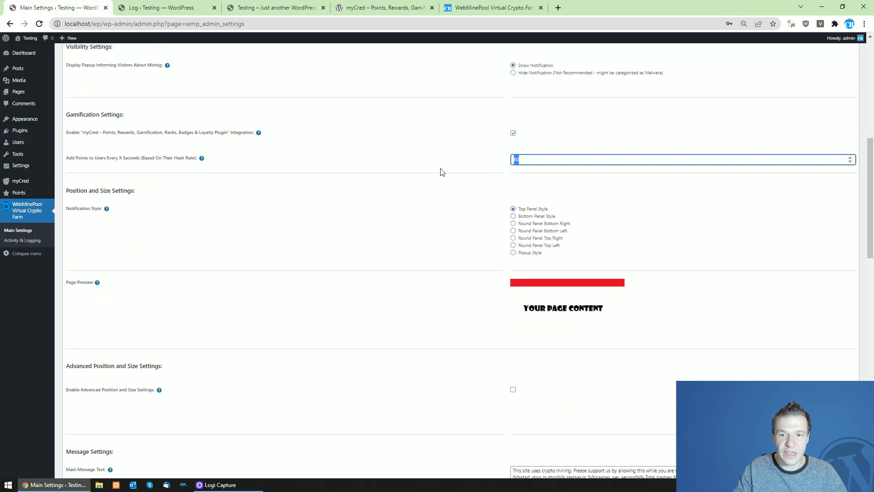
scroll(363, 185, "up", 1)
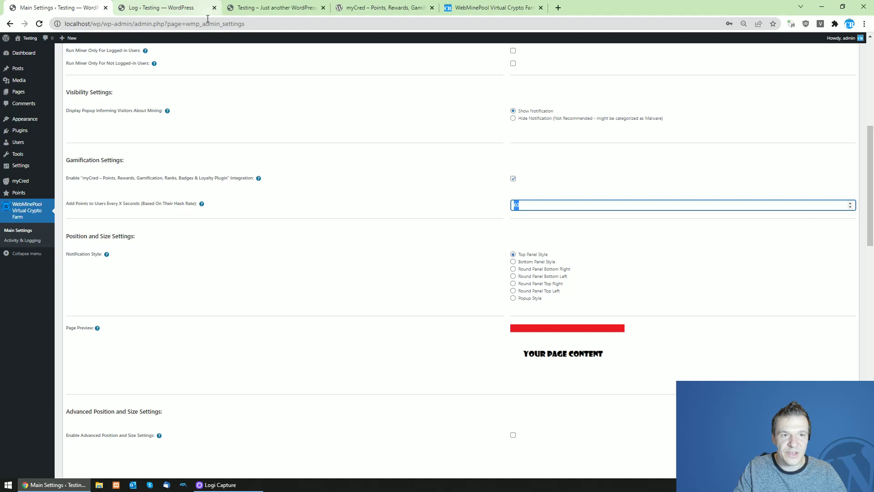
left_click(171, 8)
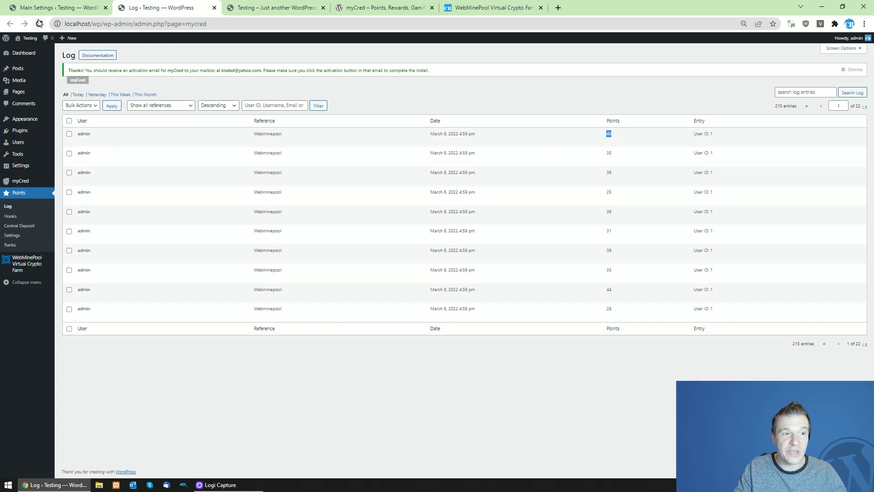
left_click(382, 8)
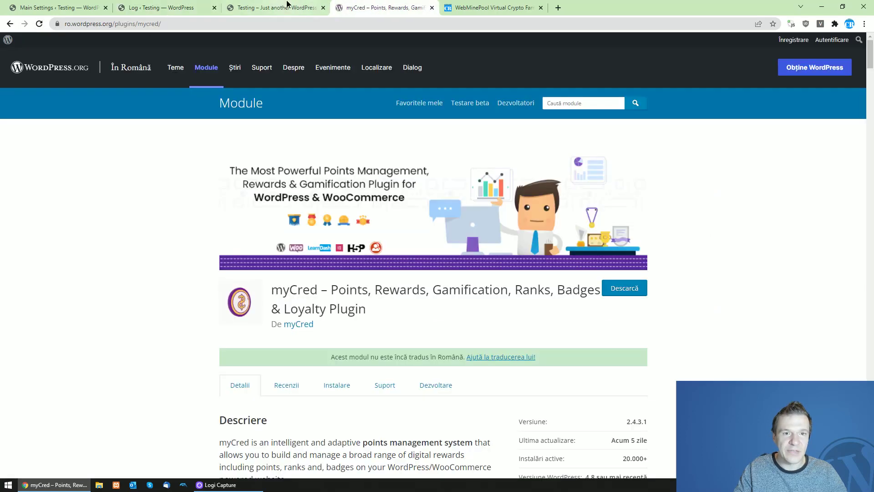
left_click(273, 8)
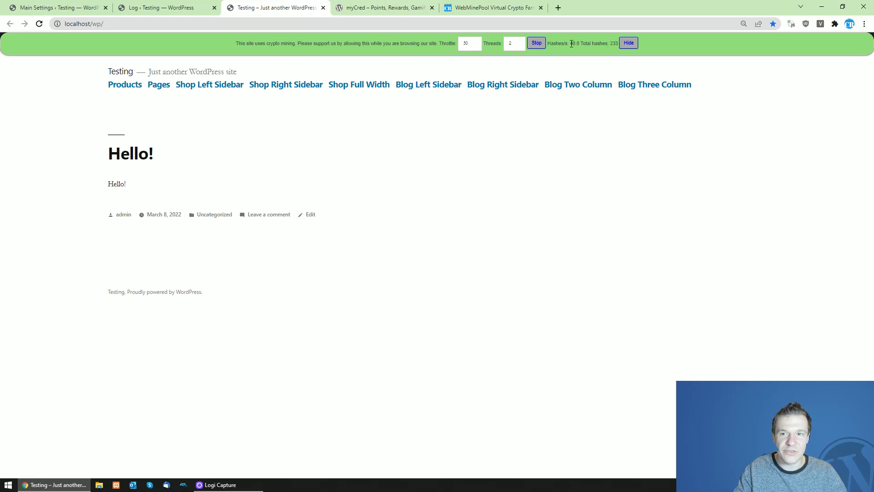
left_click(162, 8)
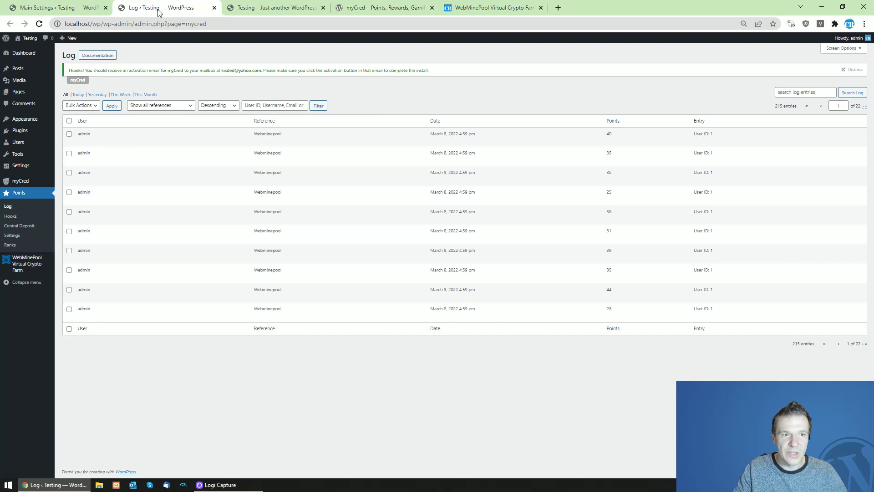
mouse_move(468, 135)
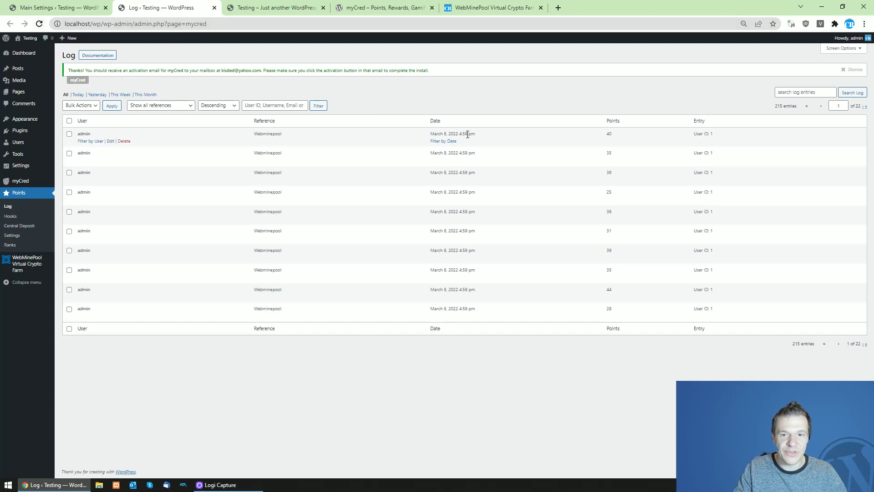
left_click(39, 23)
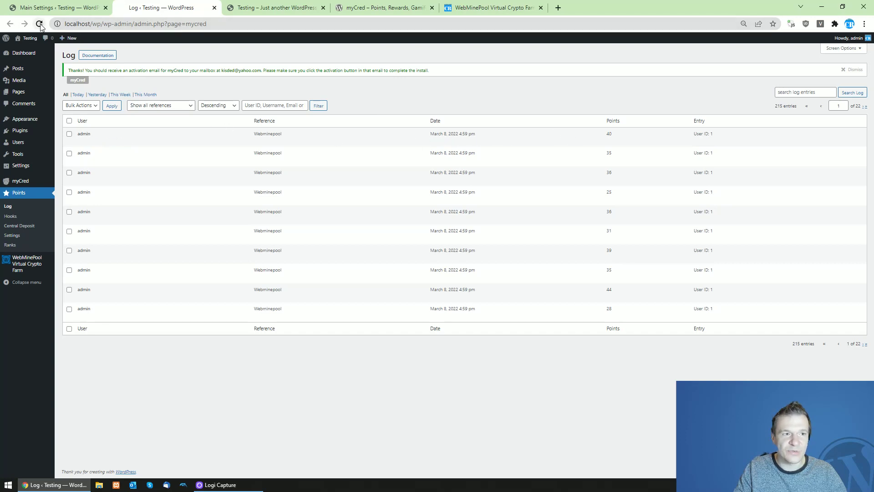
left_click(245, 10)
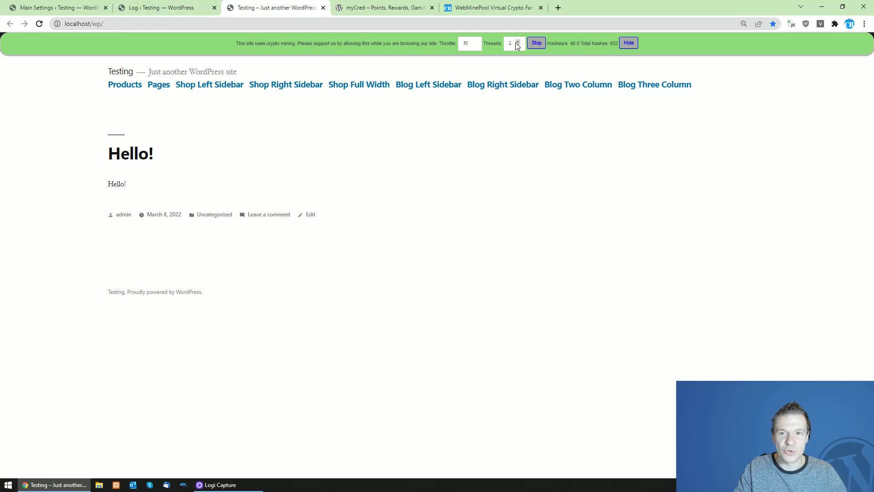
left_click(465, 44)
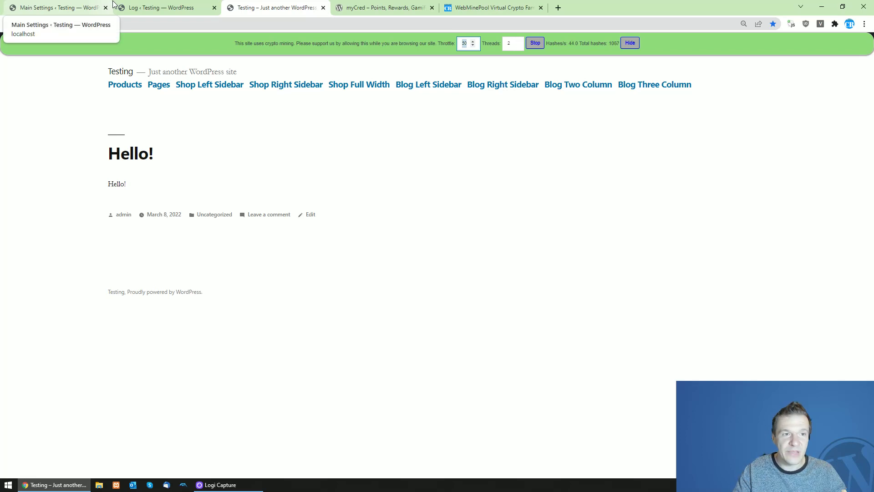
left_click(153, 8)
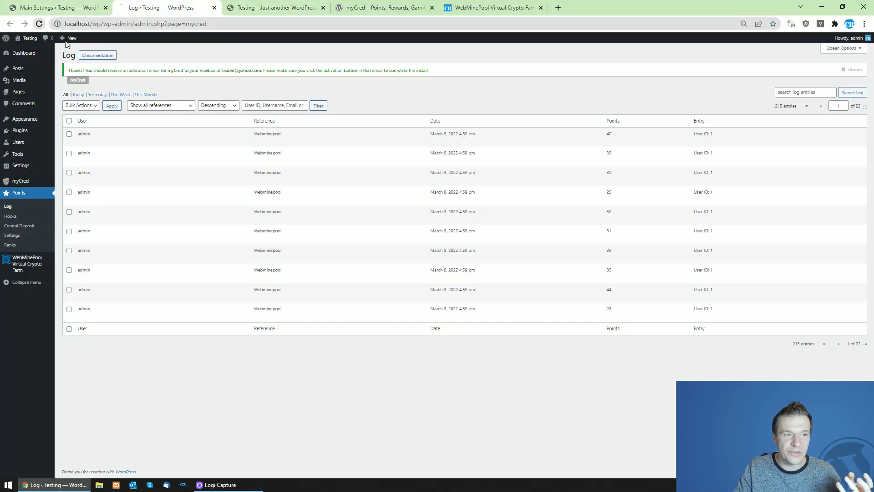
left_click(266, 8)
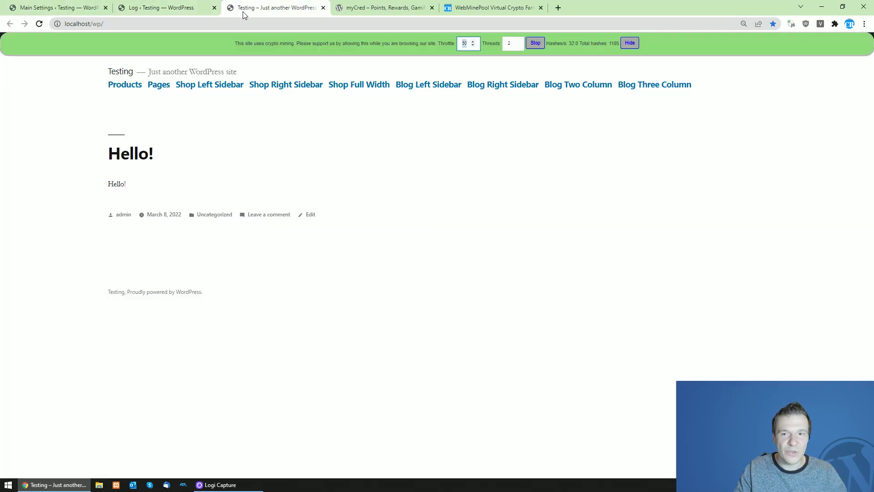
left_click(164, 7)
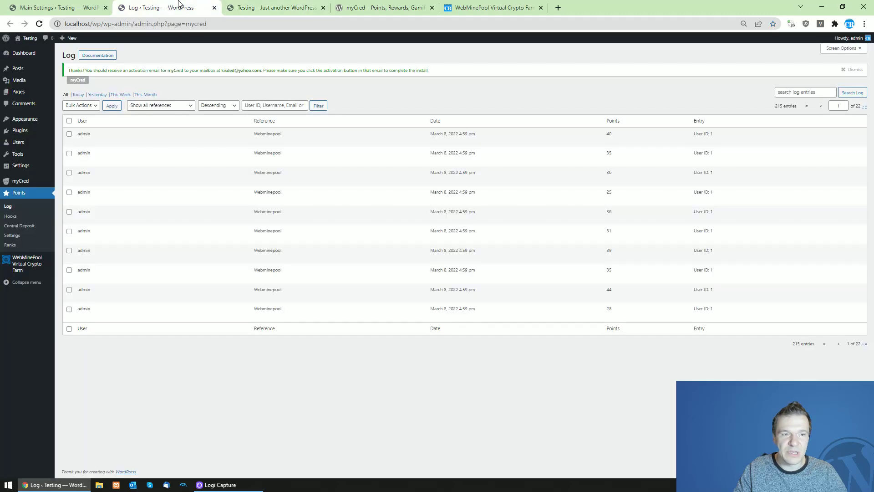
left_click(246, 7)
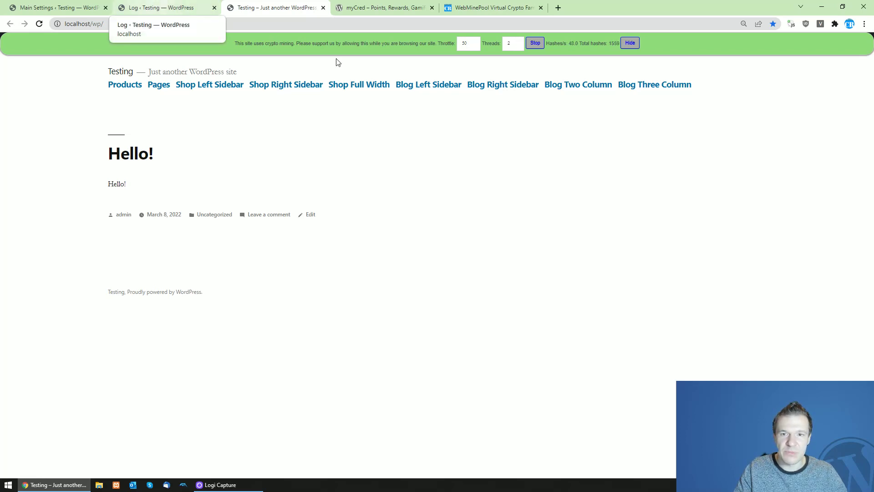
Reload the log to find the new 5:01 pm Webminepool entry, then view the myCred plugin page
left_click(167, 7)
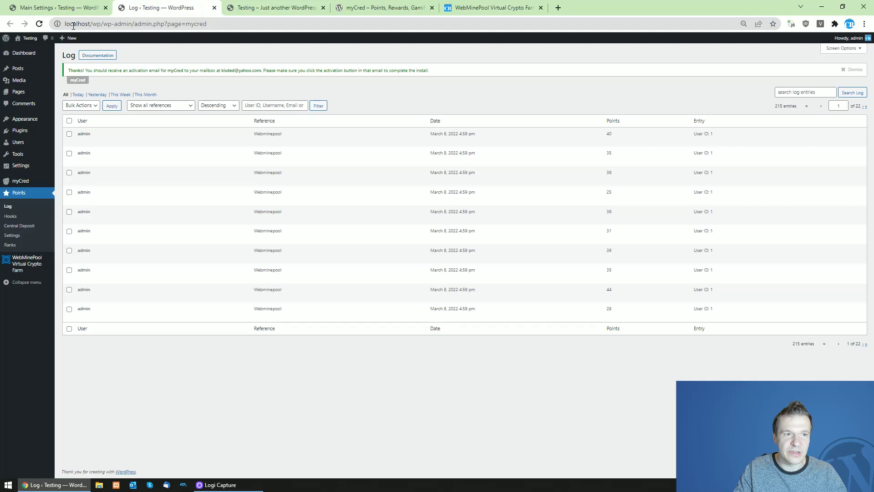
left_click(39, 24)
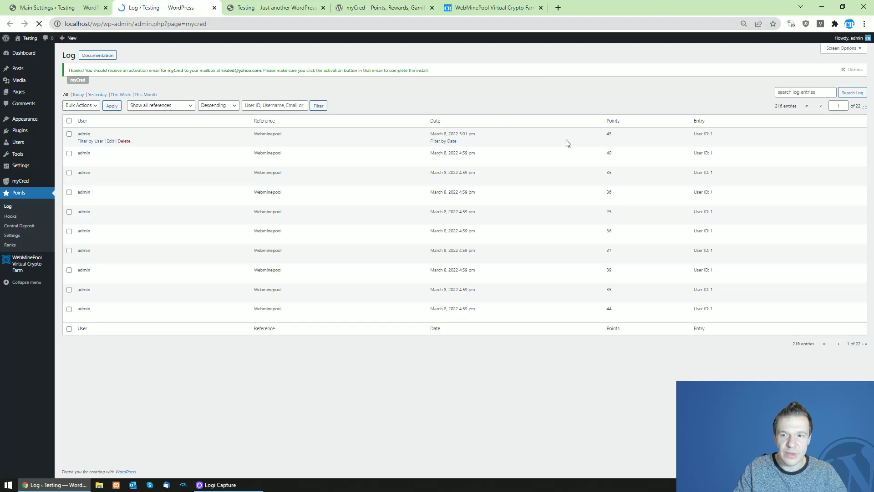
mouse_move(83, 136)
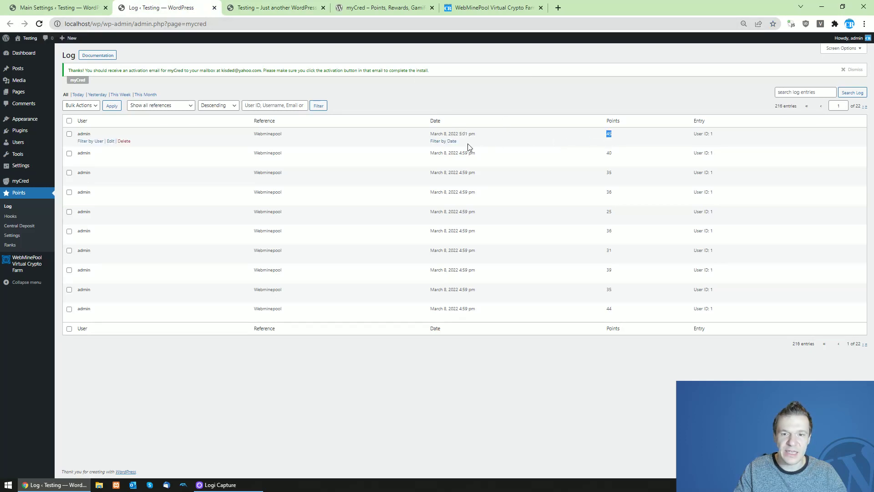
double_click(609, 133)
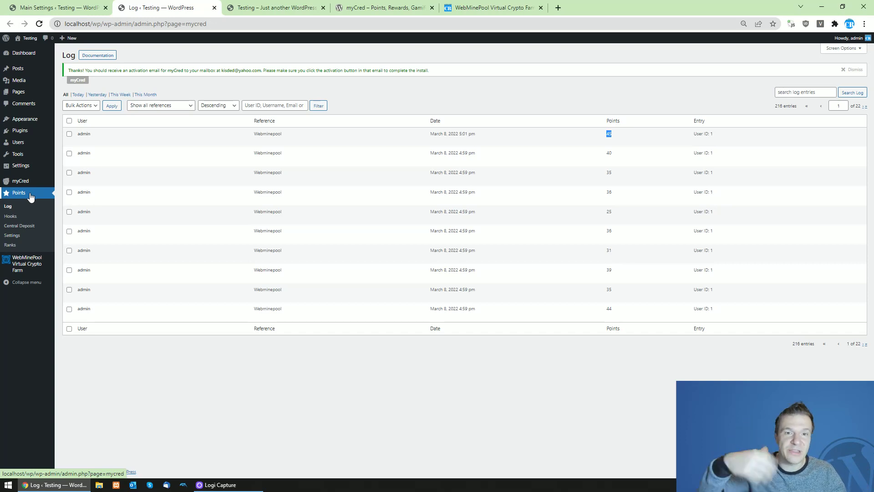
left_click(383, 7)
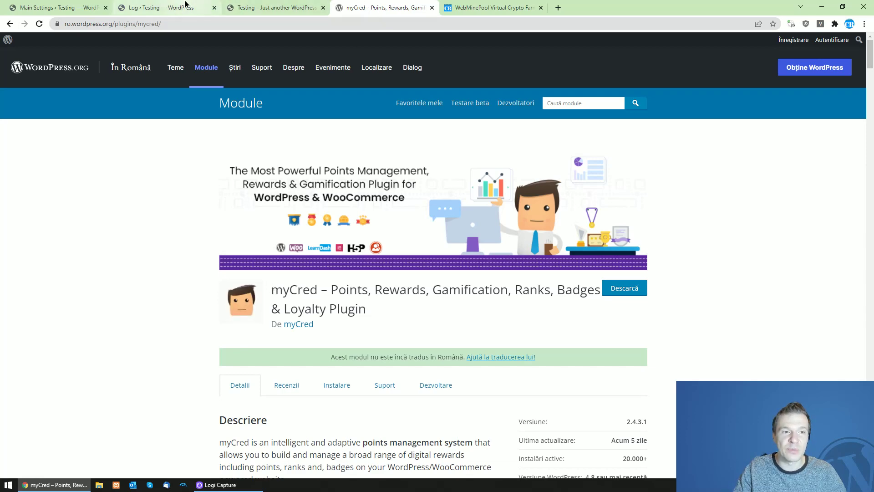
Return to WebMinePool Main Settings, showing the enabled myCred integration and points interval
left_click(164, 7)
left_click(62, 8)
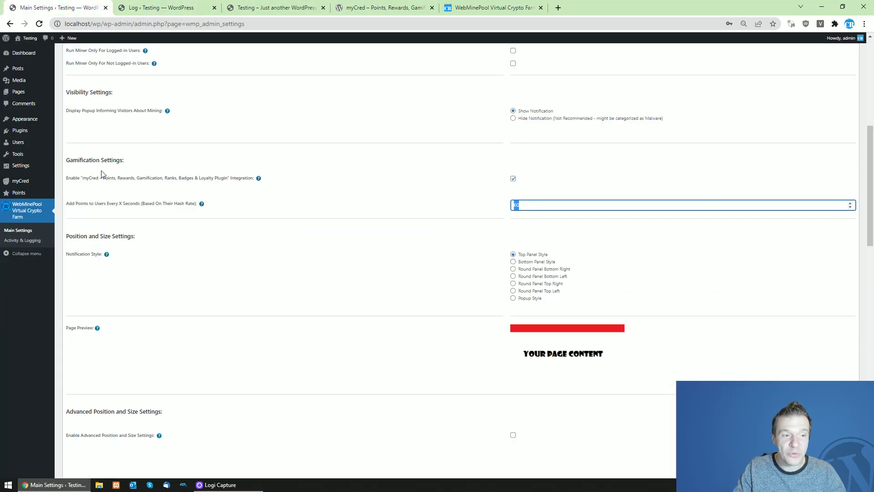